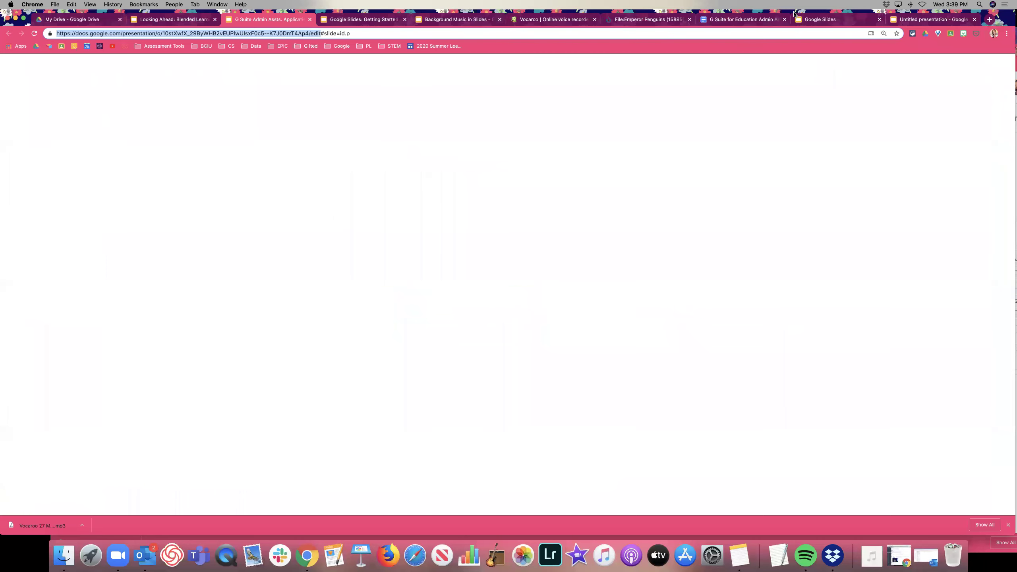
# Bring up the Google Slides: Getting Started presentation and fit the browser window to the screen
pyautogui.moveTo(794, 12); pyautogui.dragTo(809, 48)
pyautogui.click(391, 55)
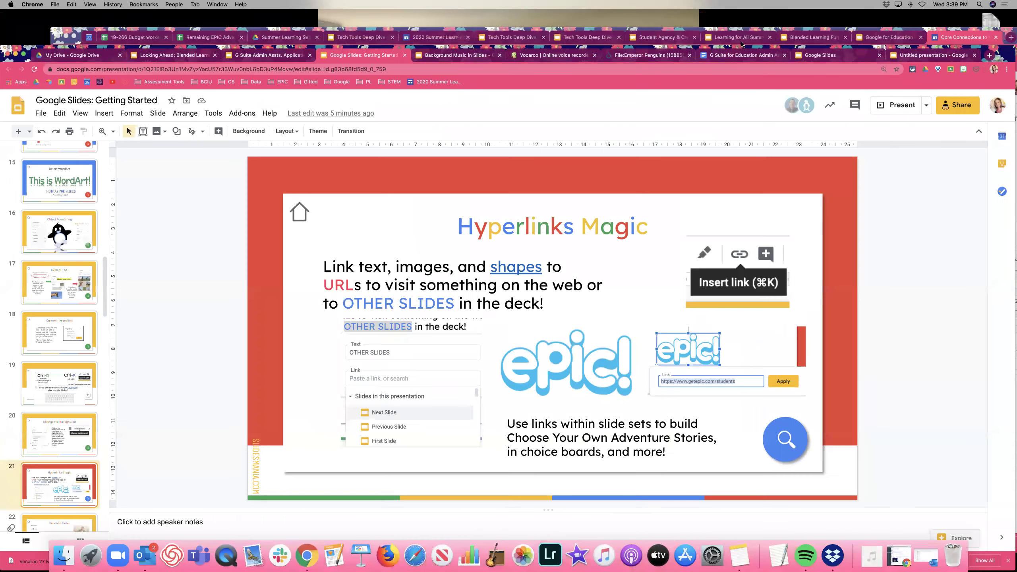
pyautogui.doubleClick(743, 48)
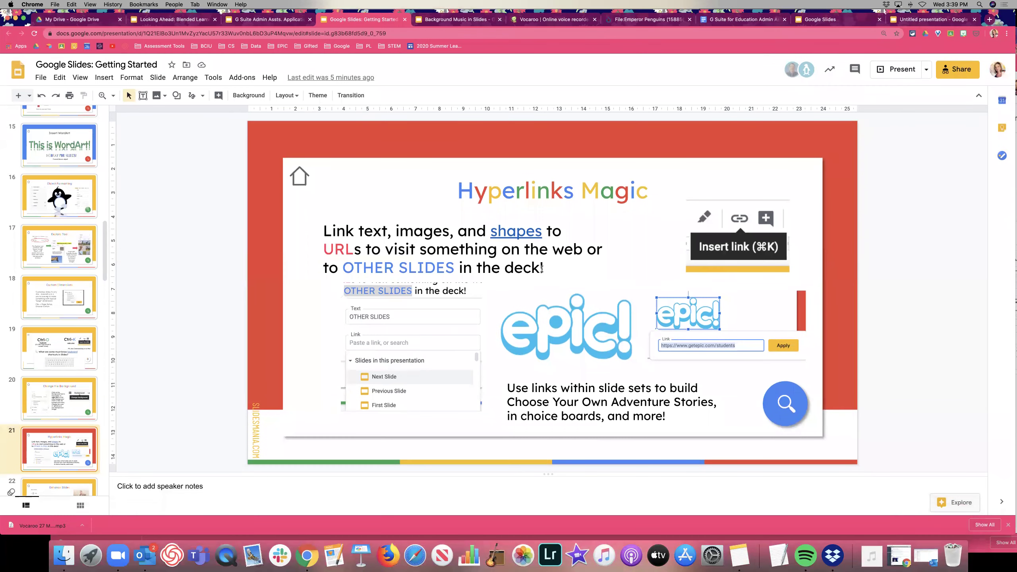
pyautogui.click(414, 231)
pyautogui.moveTo(450, 231); pyautogui.dragTo(395, 231)
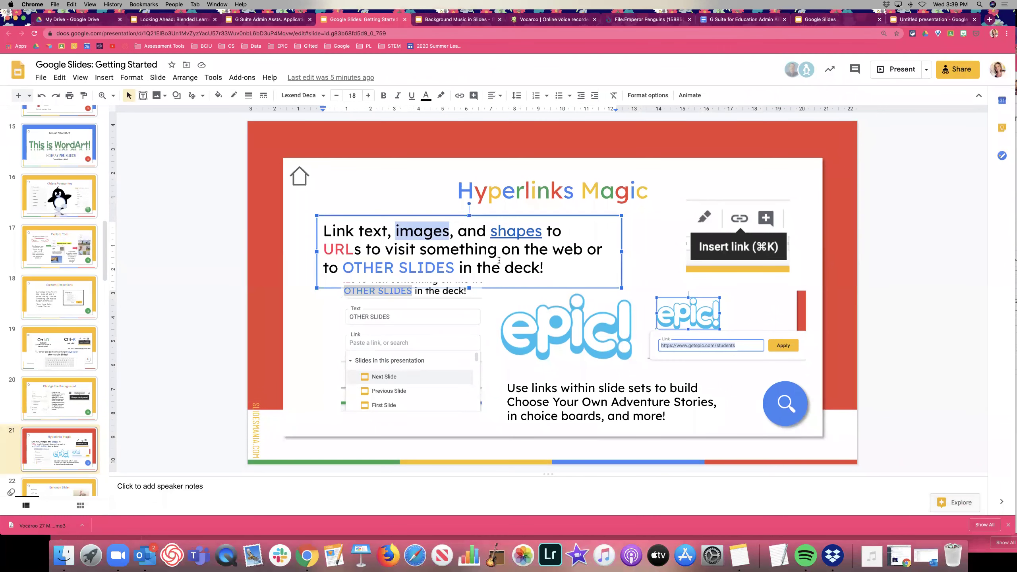
pyautogui.scroll(1, 422, 232)
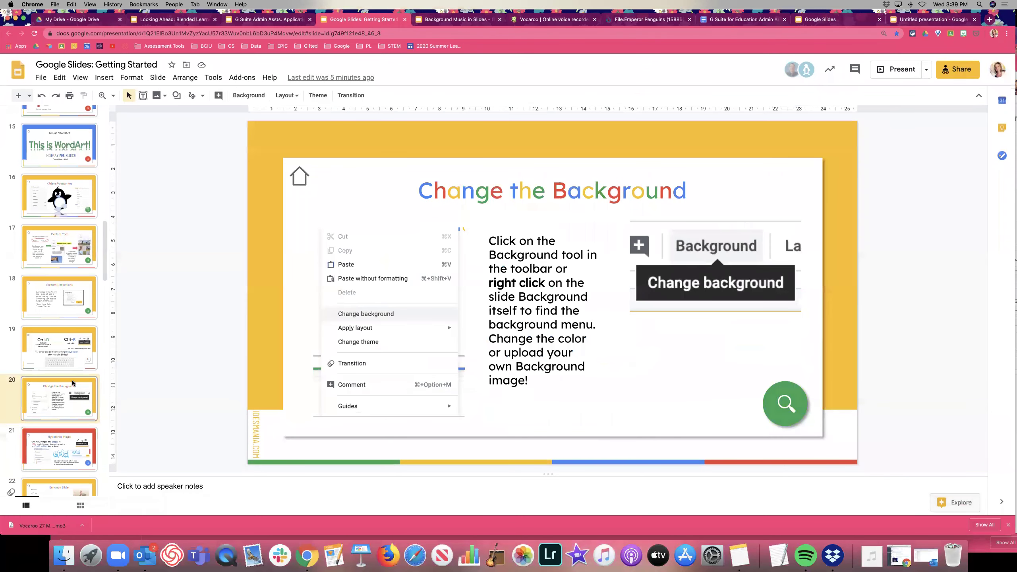
pyautogui.click(69, 446)
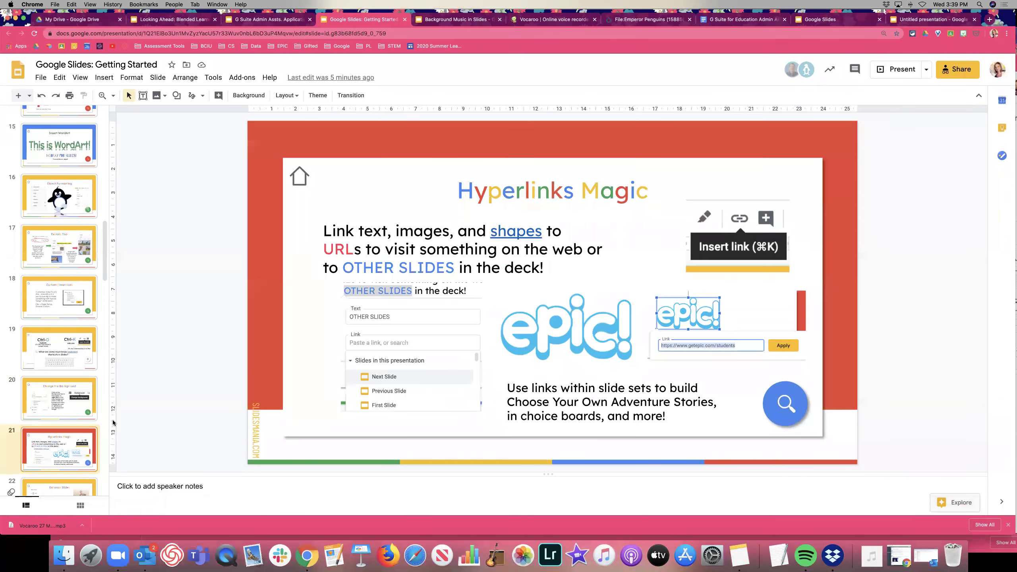
pyautogui.doubleClick(428, 231)
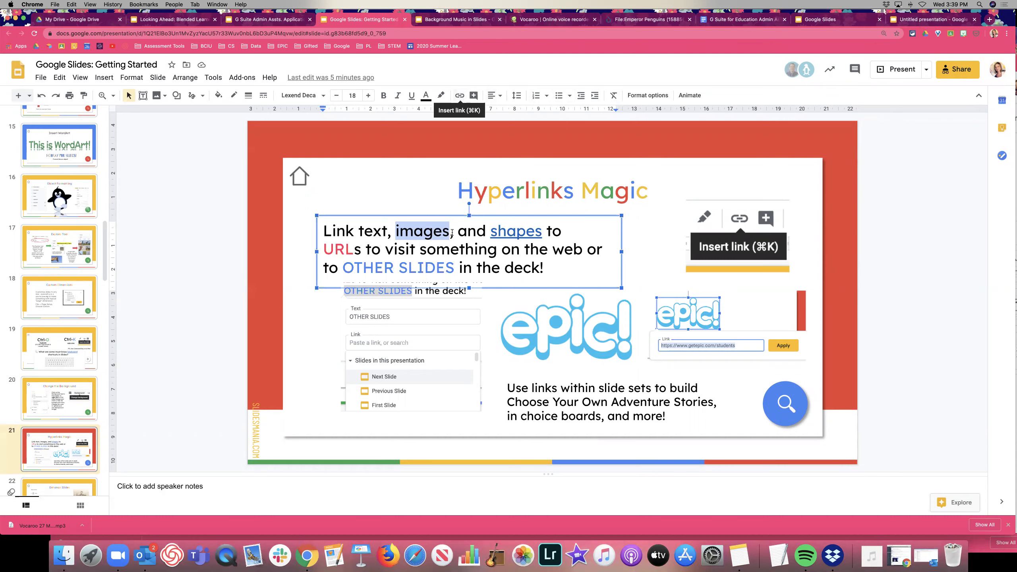
pyautogui.rightClick(419, 232)
pyautogui.press('Escape')
pyautogui.press('Escape')
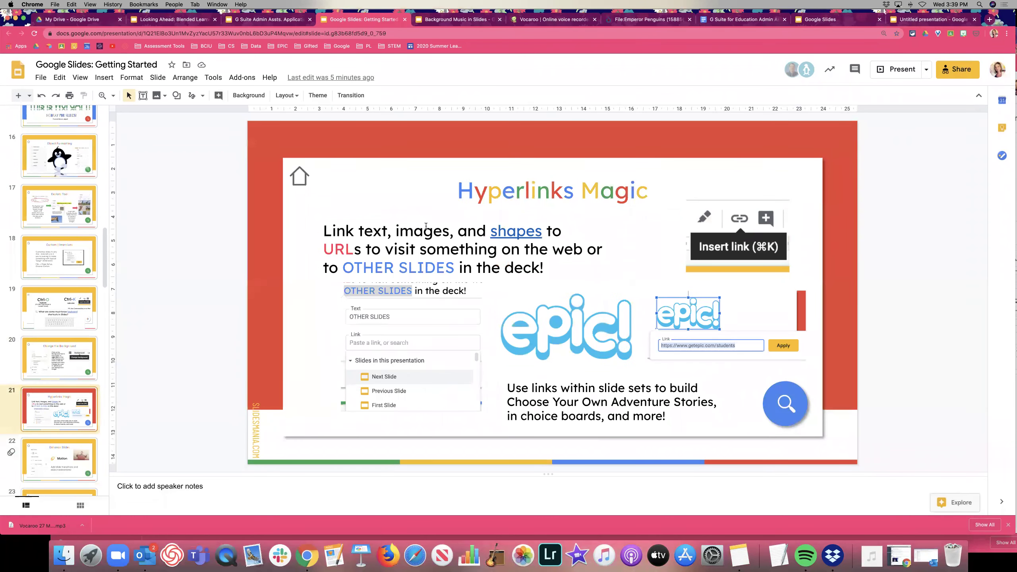
# Link the word "images" in the Hyperlinks Magic text to berksiu.org
pyautogui.doubleClick(426, 227)
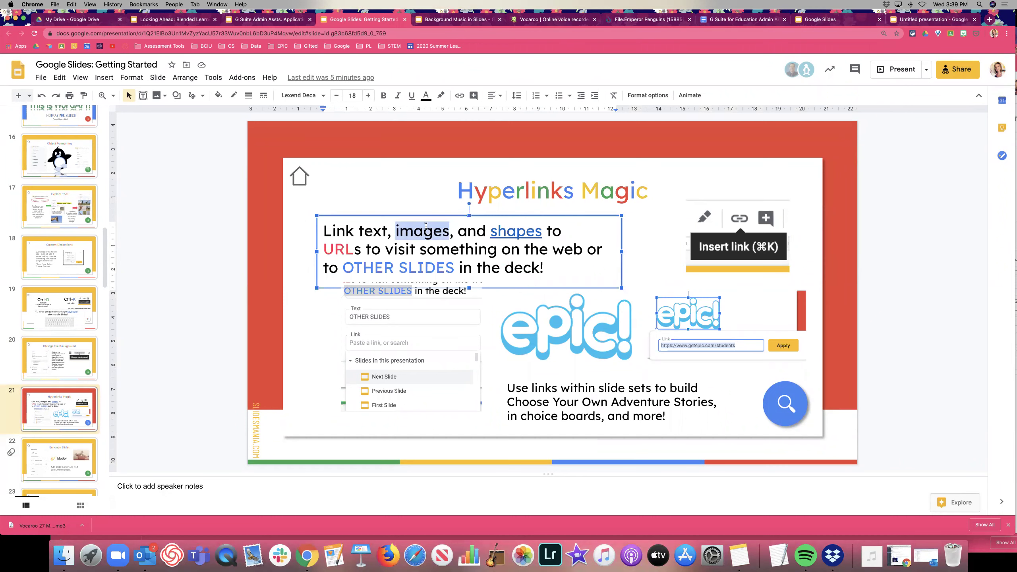
pyautogui.press('super+k')
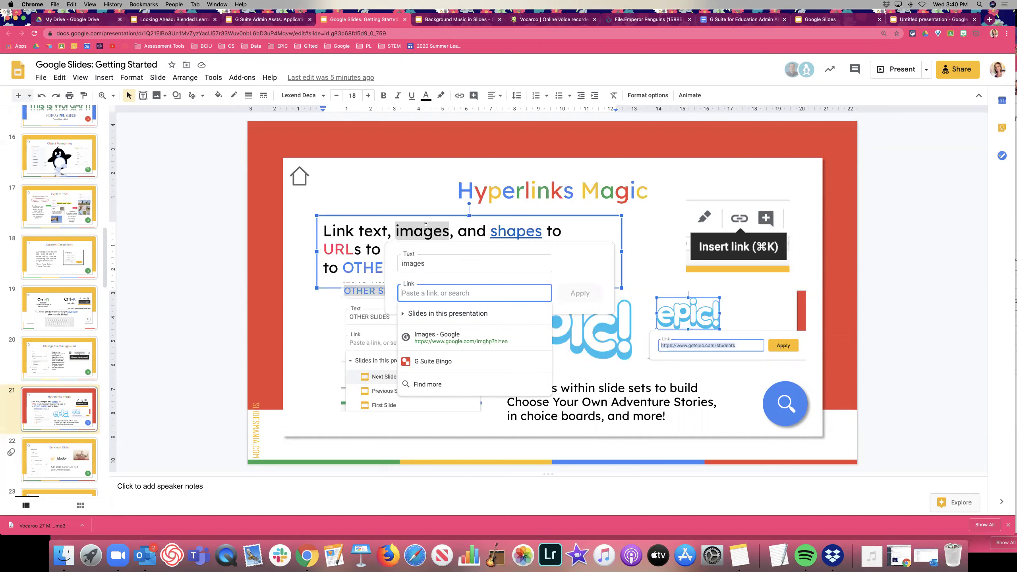
pyautogui.write('berksiu.org')
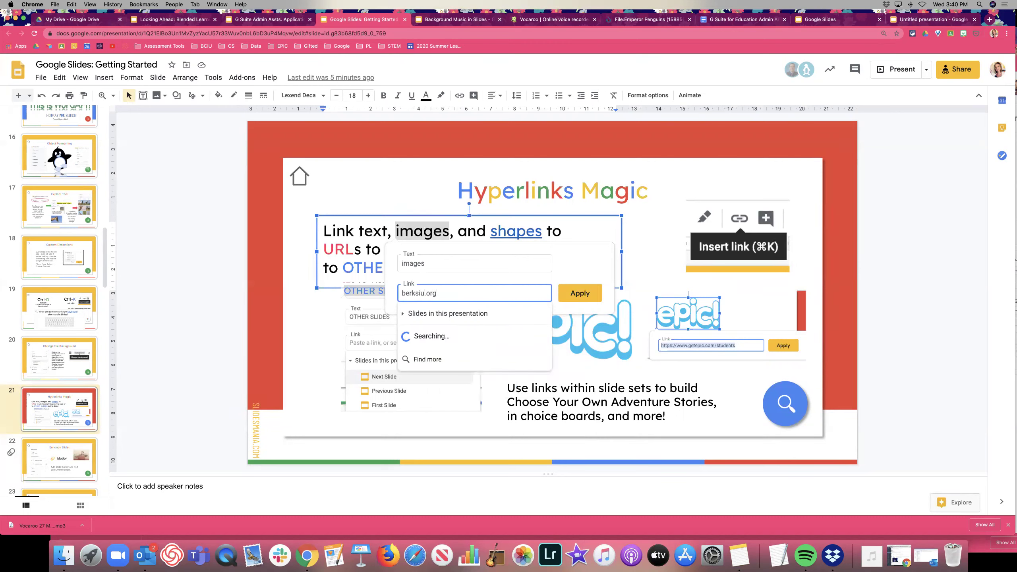
pyautogui.click(579, 291)
# Present the deck, follow the "images" link to look over the linked website, and return to the editor
pyautogui.scroll(1, 627, 297)
pyautogui.click(902, 69)
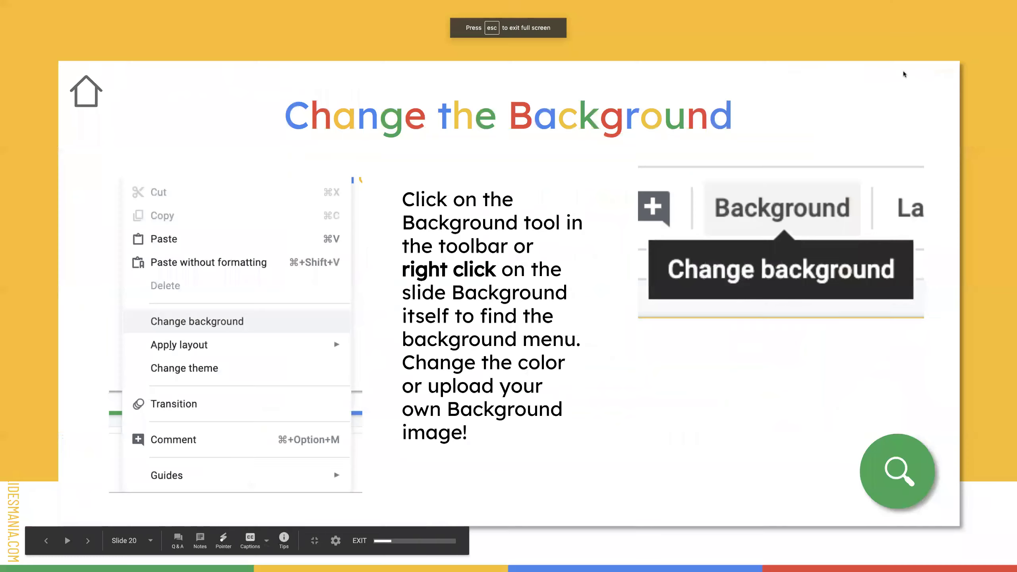
pyautogui.press('Right')
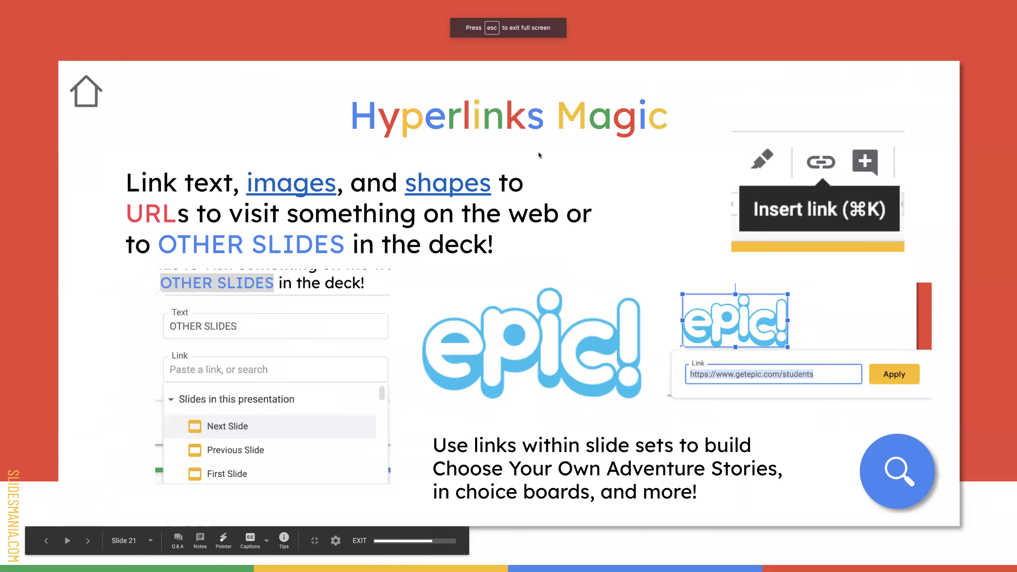
pyautogui.click(288, 188)
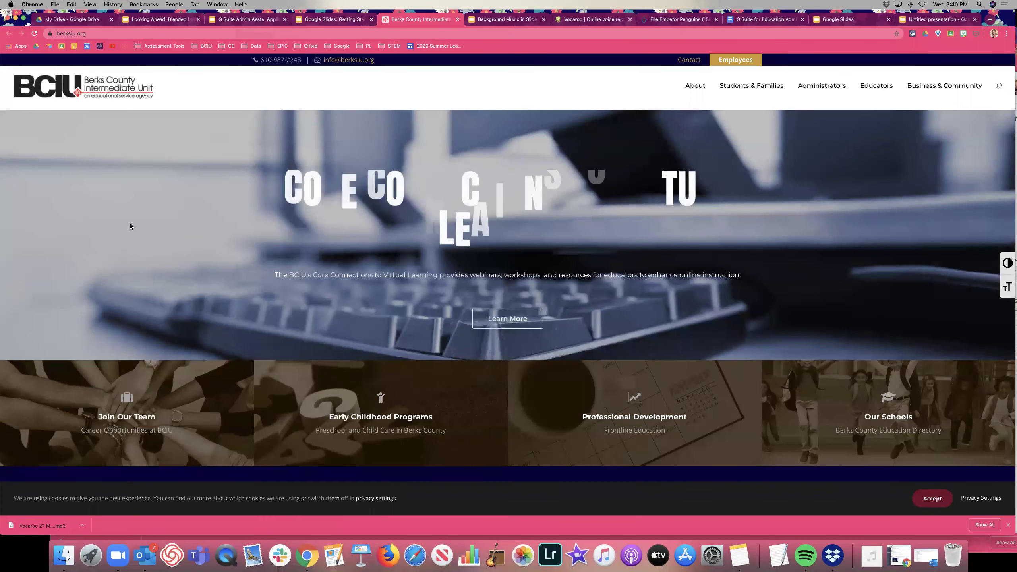
pyautogui.scroll(-5, 144, 219)
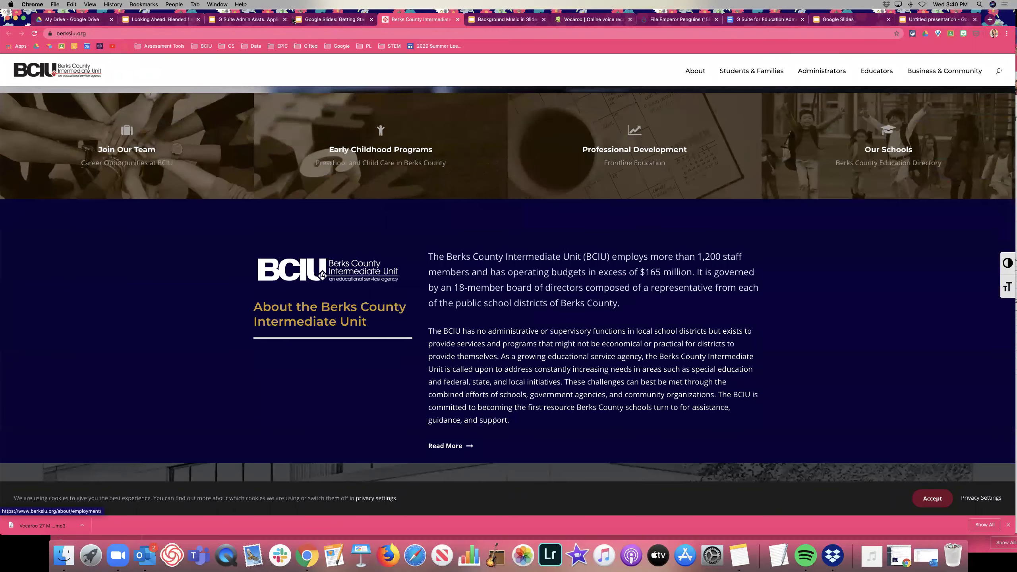
pyautogui.click(304, 20)
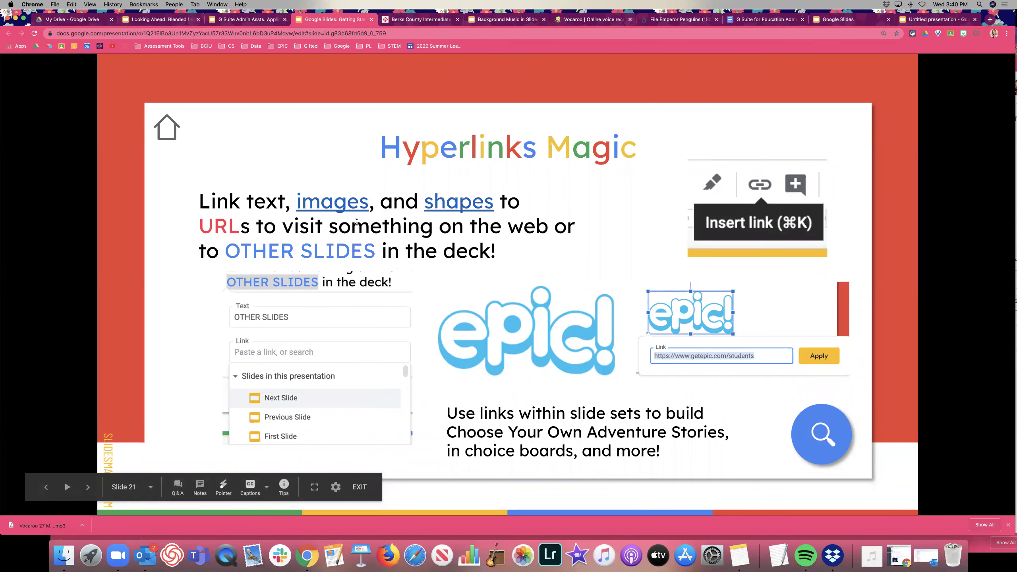
pyautogui.press('Escape')
# Remove the berksiu.org link from the word "images" and link the word to Slide 23 of this presentation instead
pyautogui.click(423, 240)
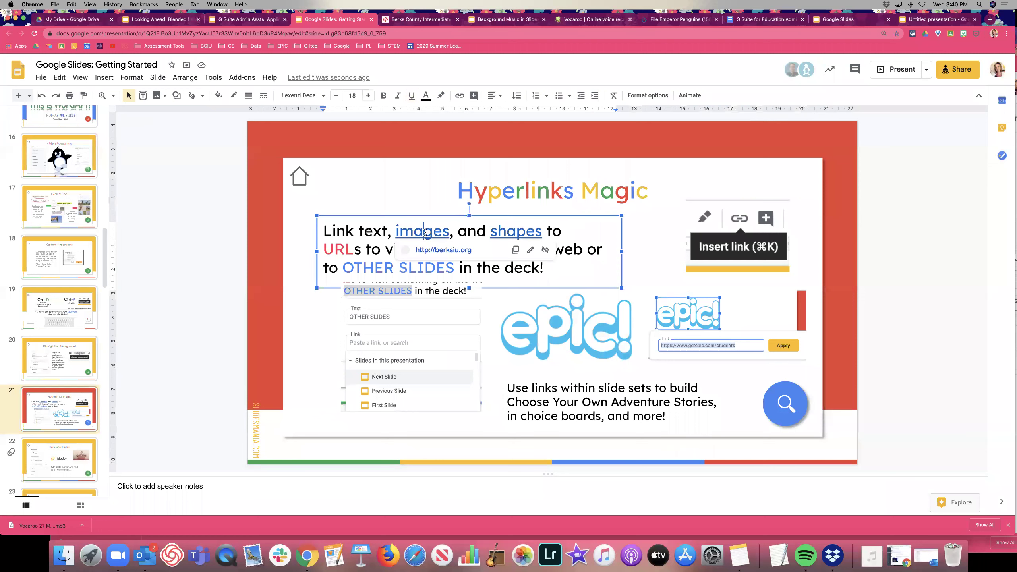
pyautogui.click(545, 251)
pyautogui.moveTo(399, 231); pyautogui.dragTo(397, 231)
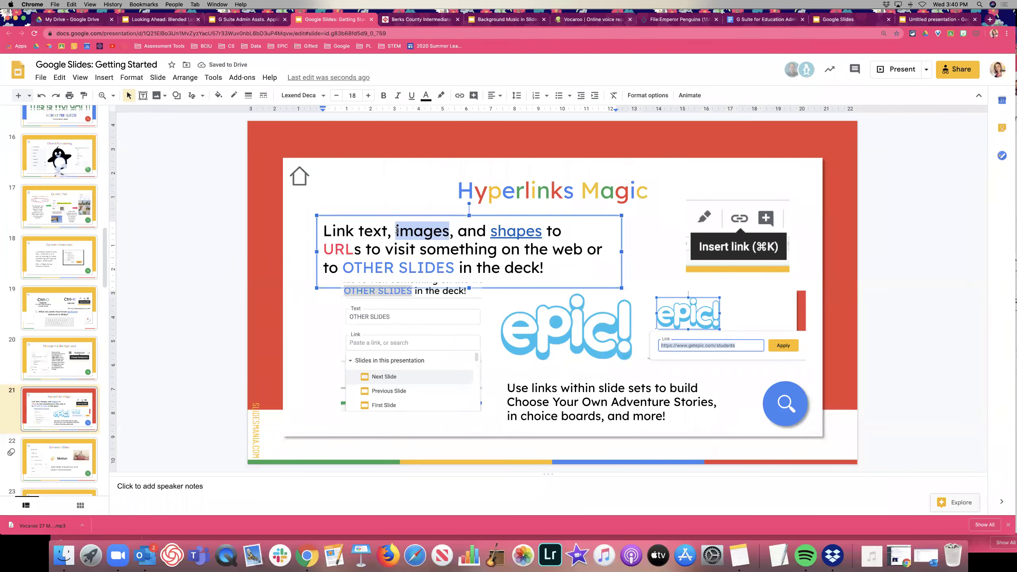
pyautogui.press('super+k')
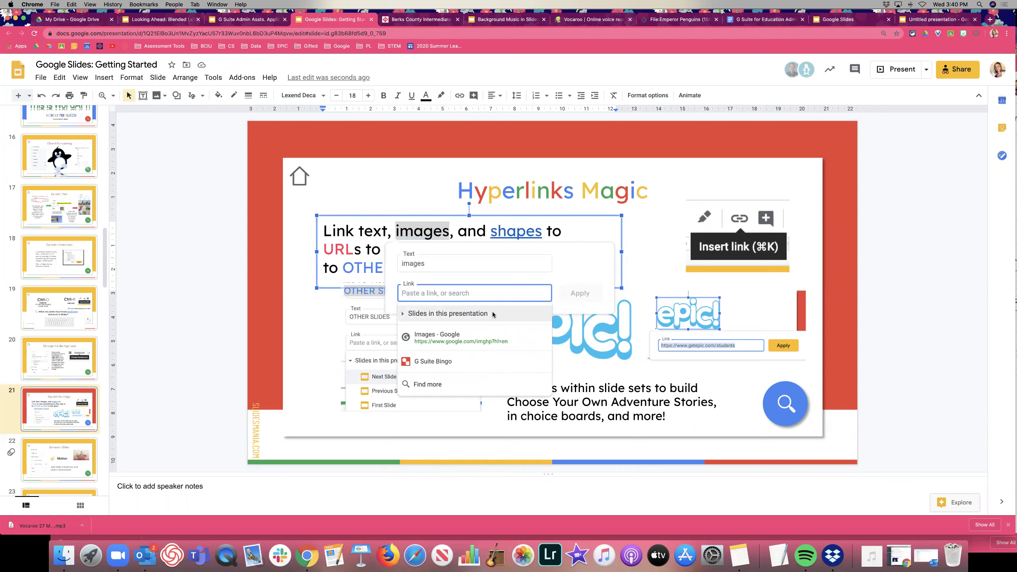
pyautogui.click(403, 314)
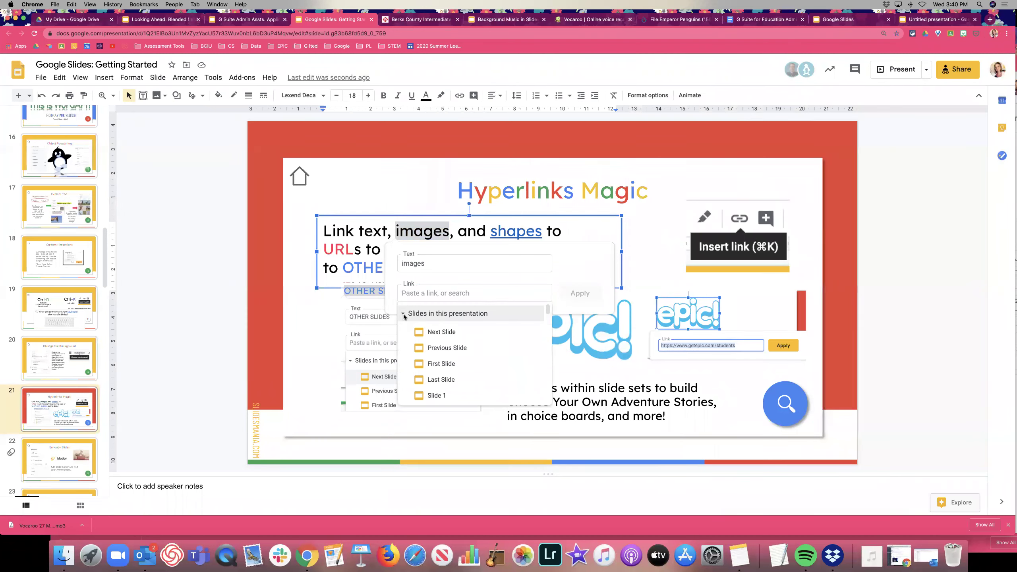
pyautogui.scroll(-5, 493, 337)
pyautogui.scroll(-8, 491, 336)
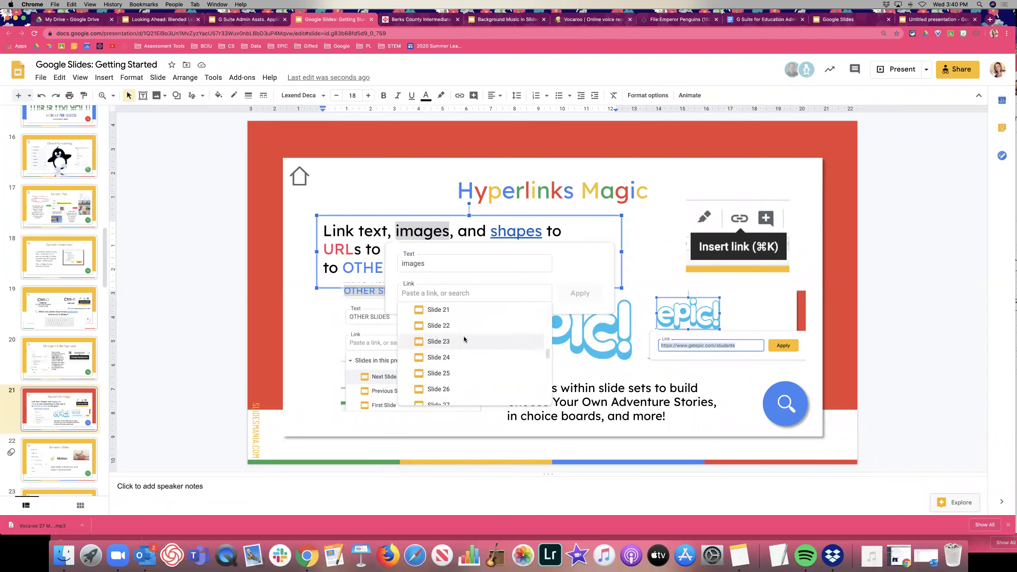
pyautogui.click(464, 340)
pyautogui.click(590, 297)
pyautogui.click(587, 297)
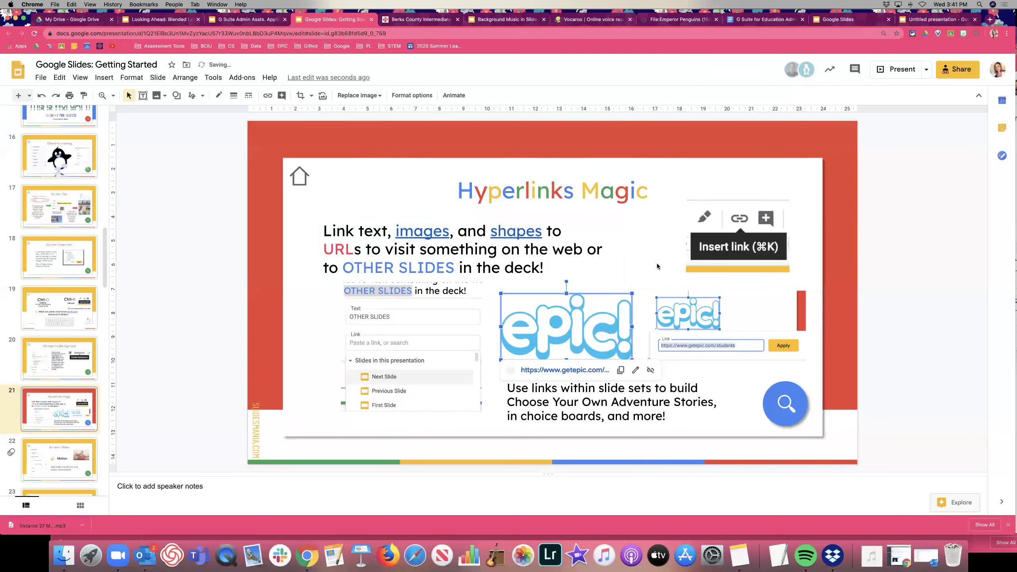
pyautogui.click(861, 216)
# Present the Hyperlinks Magic slide, test the "images" link to another slide, and exit the slideshow
pyautogui.click(887, 77)
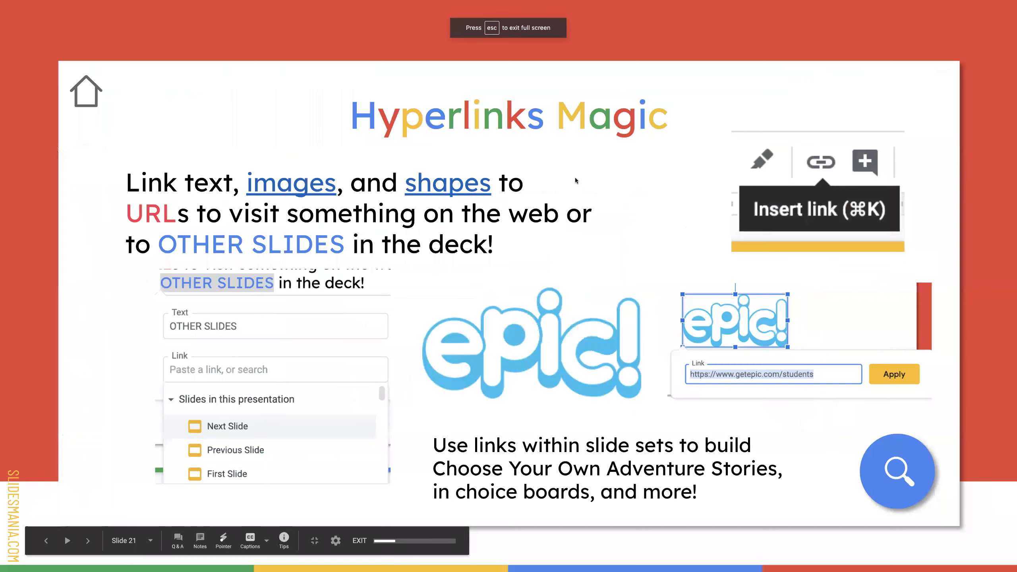
pyautogui.click(312, 191)
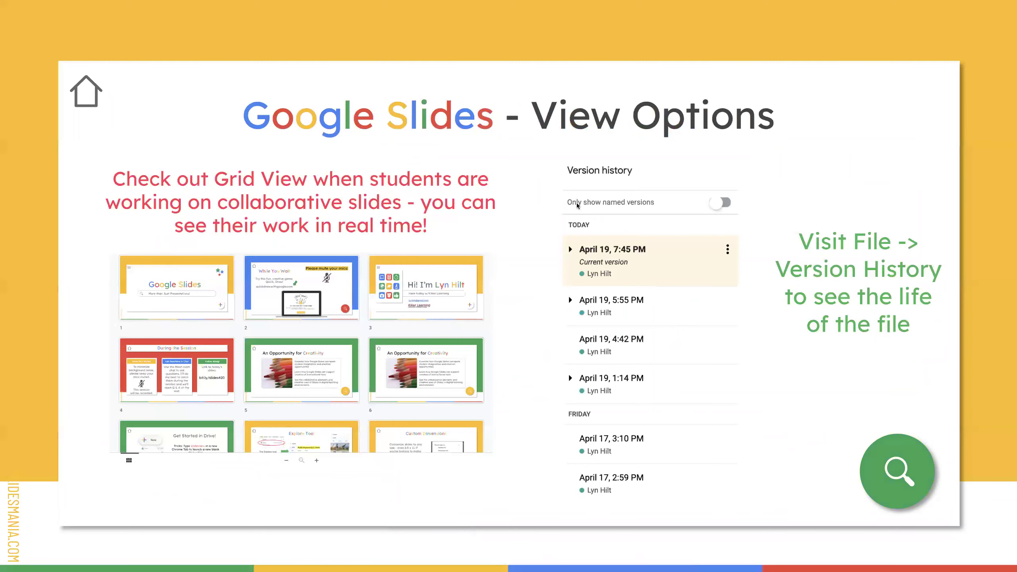
pyautogui.press('Escape')
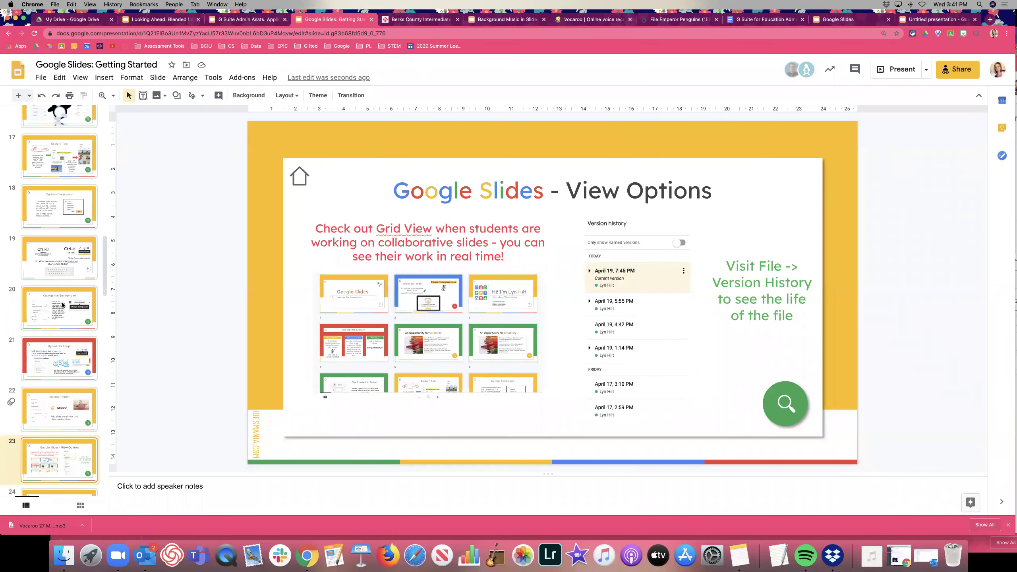
# Go back to the Change the Background slide and view its background settings
pyautogui.click(66, 357)
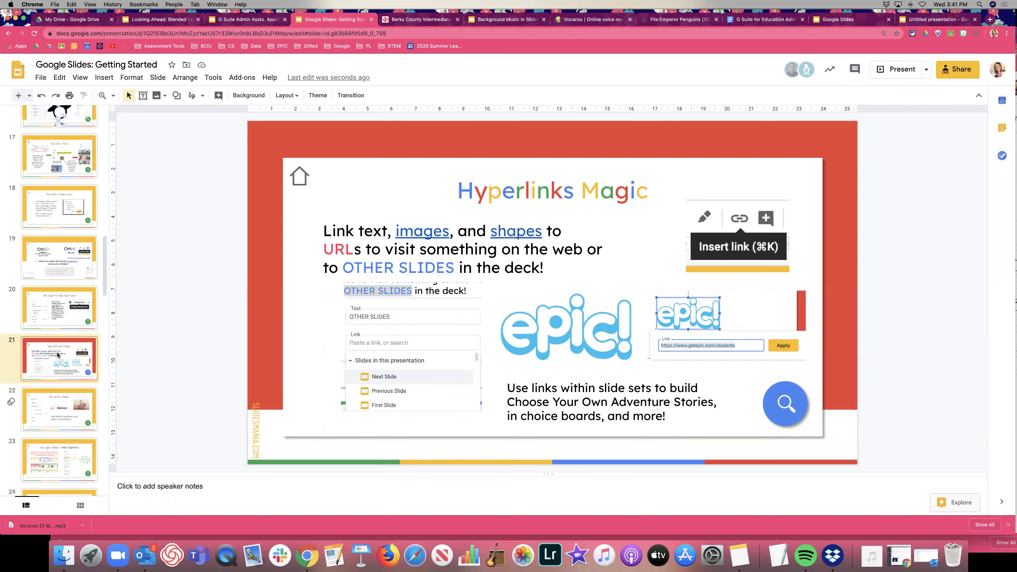
pyautogui.click(69, 301)
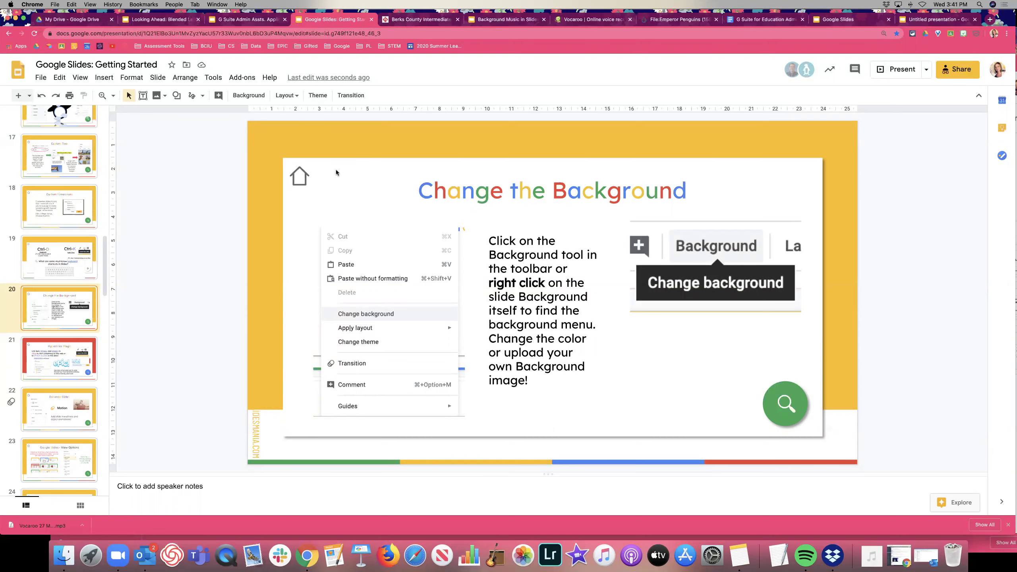
pyautogui.click(253, 99)
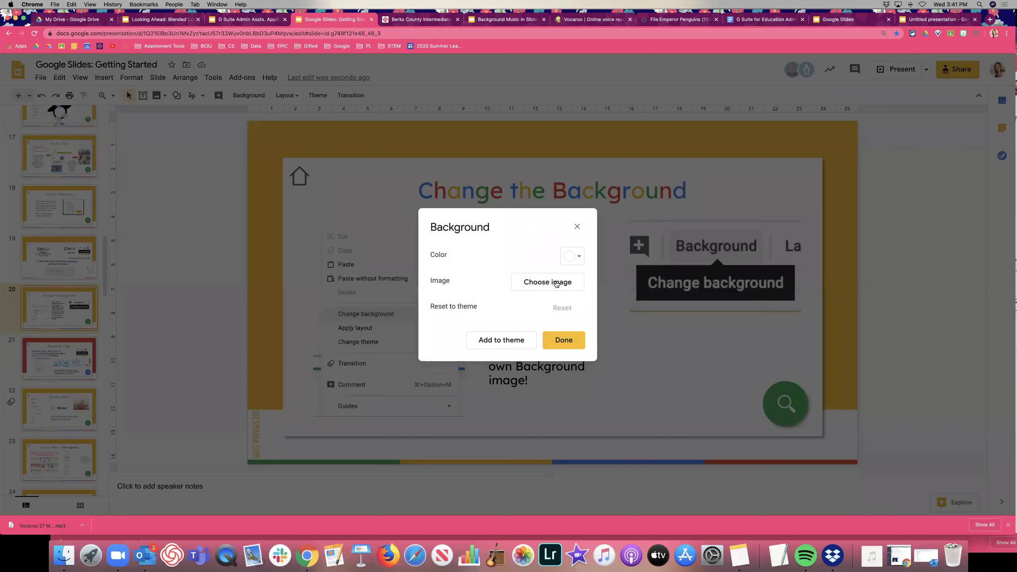
# Switch to the Untitled presentation and open Google Image Search for choosing the slide's background image
pyautogui.click(955, 24)
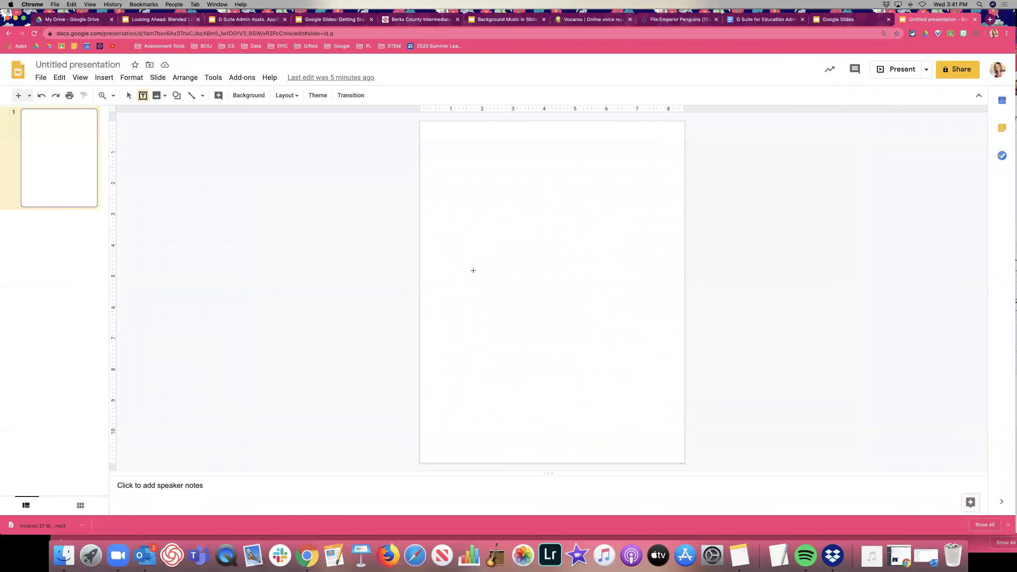
pyautogui.click(253, 101)
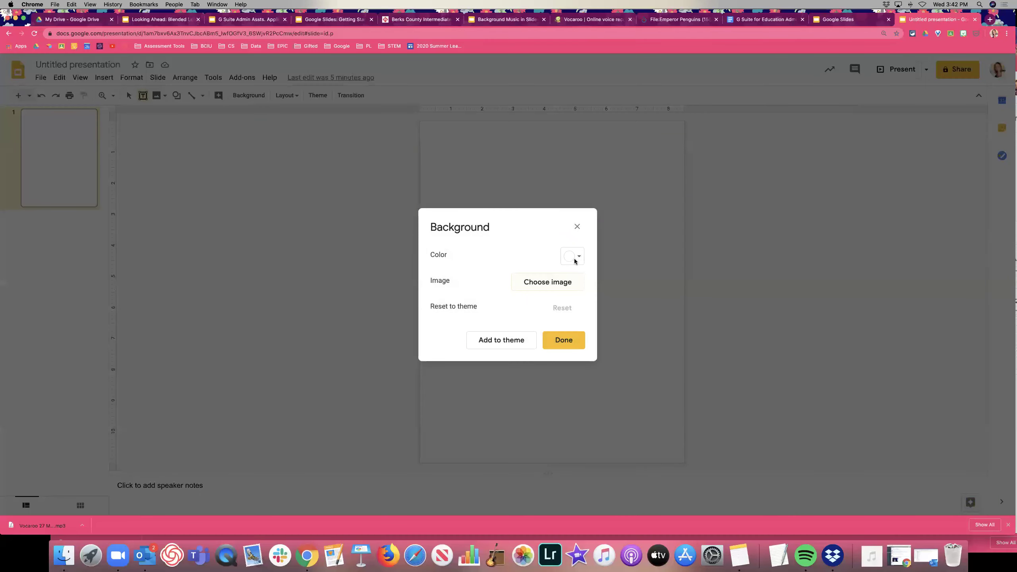
pyautogui.click(568, 279)
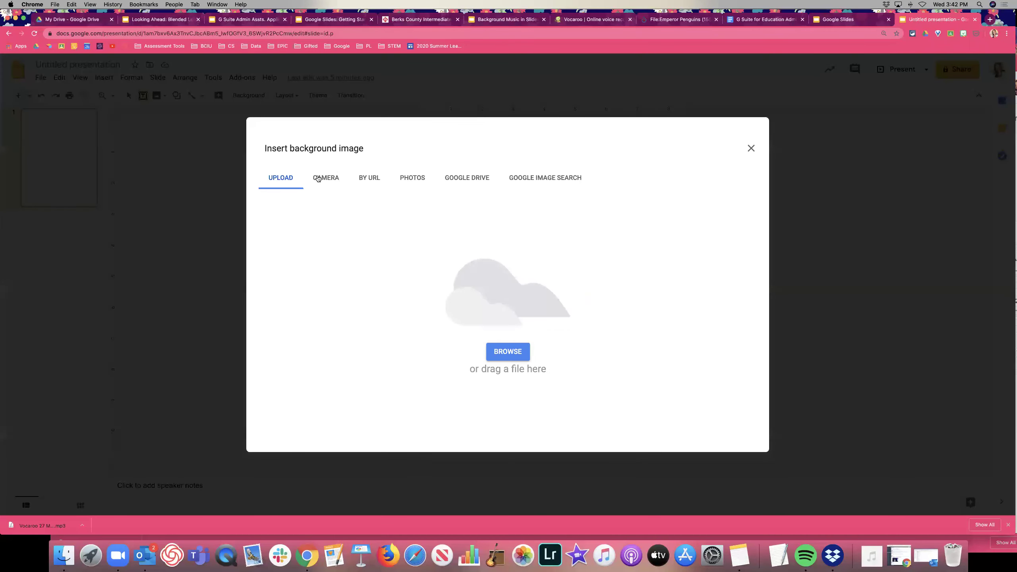
pyautogui.click(532, 180)
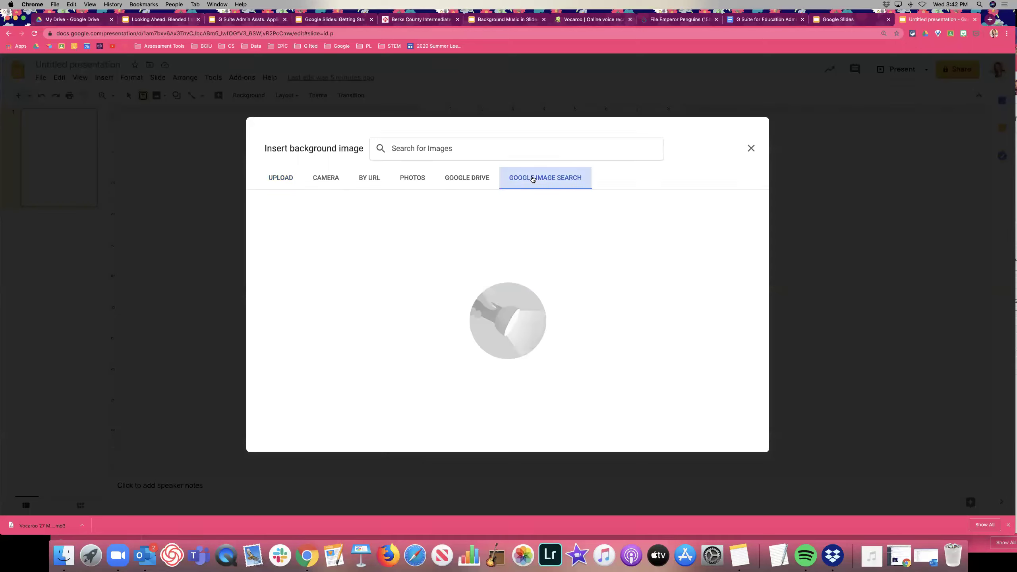
# Search the images for "beach" and set a photo of turquoise water under a cloudy blue sky as slide 1's background
pyautogui.click(497, 159)
pyautogui.write('beach')
pyautogui.press('Return')
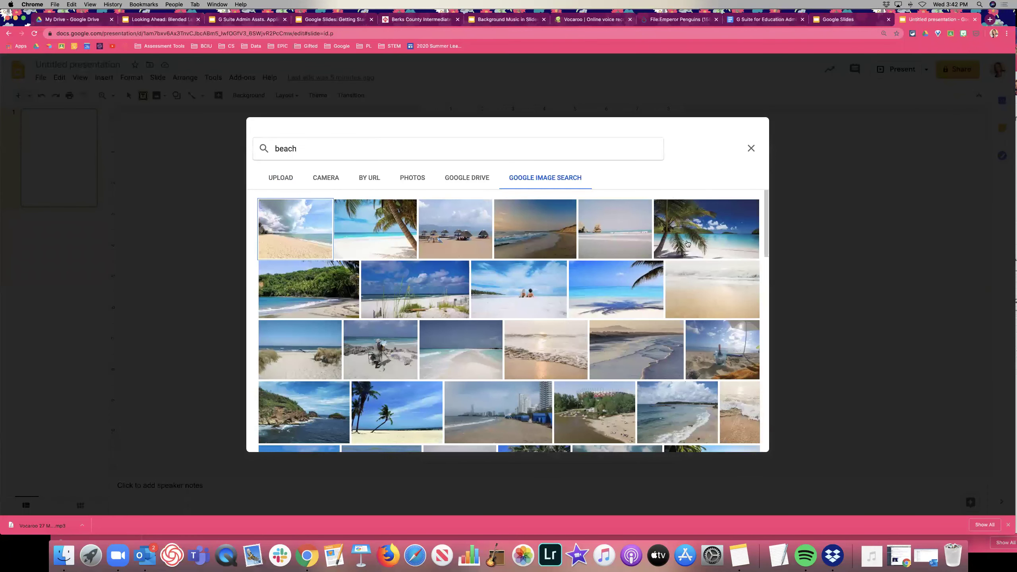
pyautogui.scroll(-6, 626, 318)
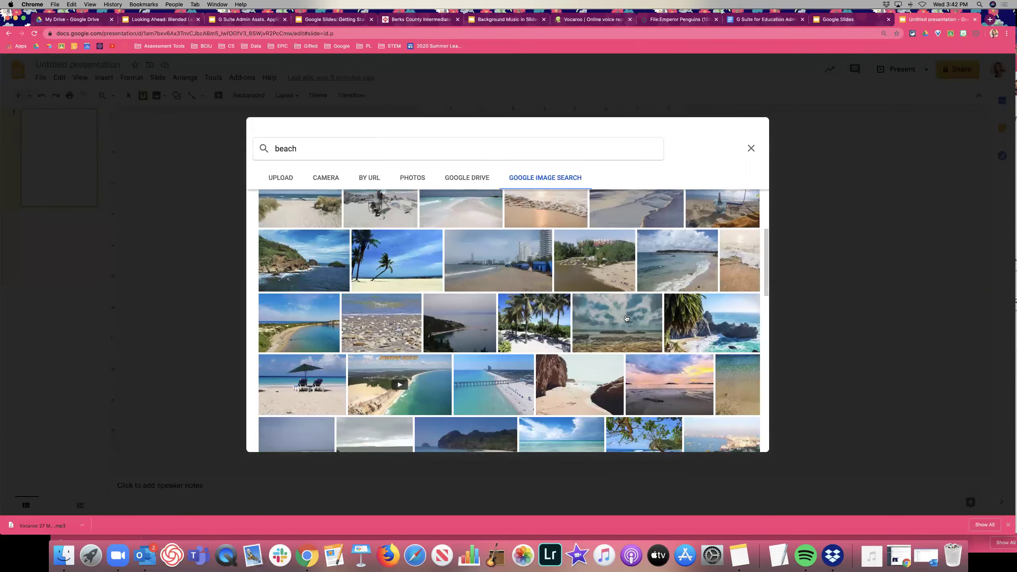
pyautogui.scroll(-3, 626, 319)
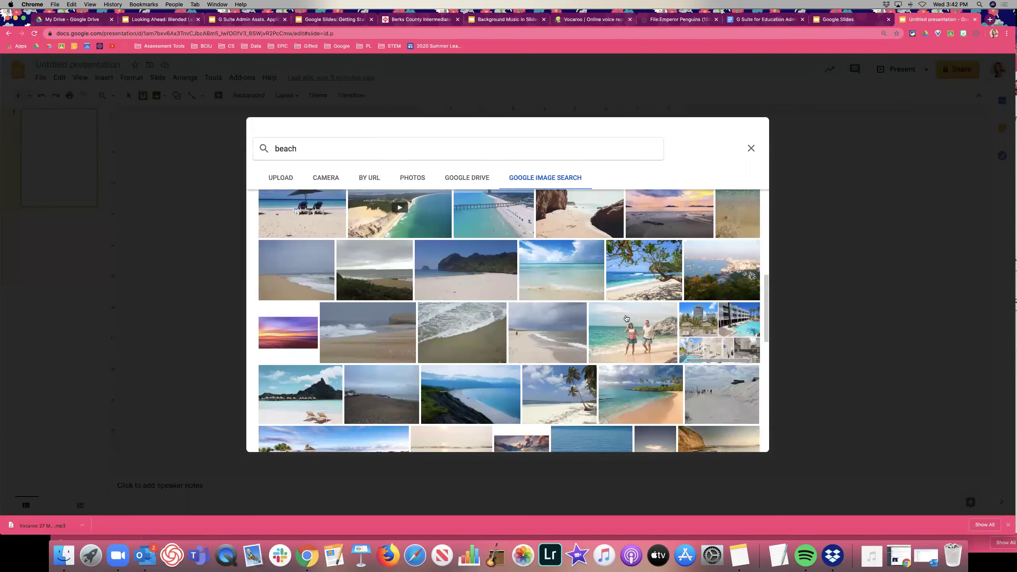
pyautogui.click(584, 257)
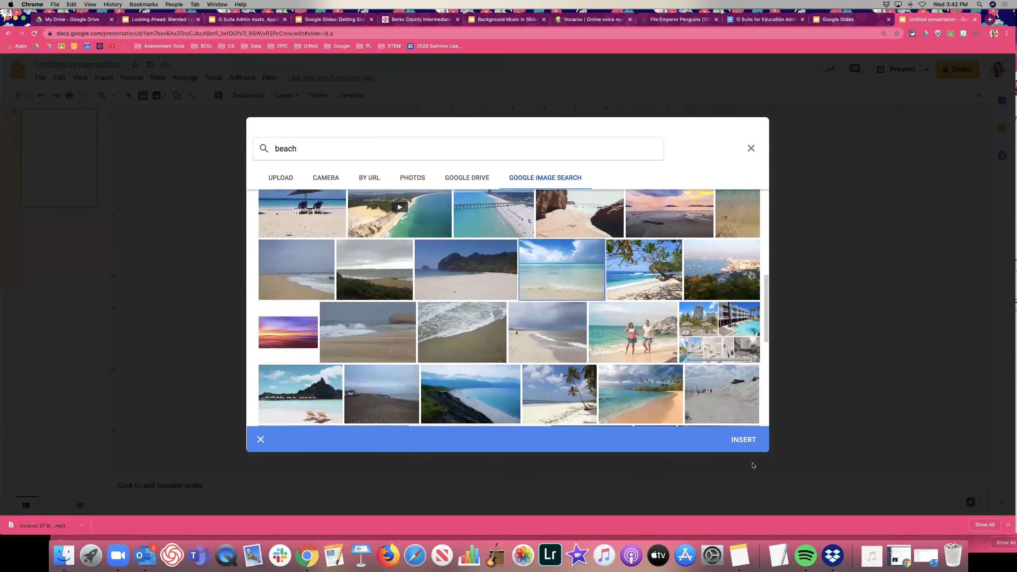
pyautogui.click(744, 439)
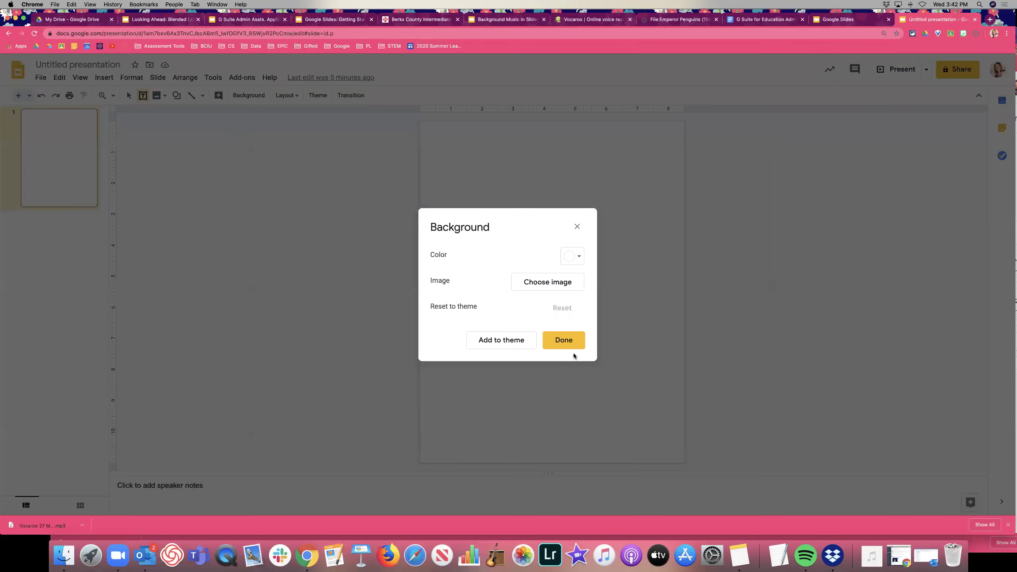
pyautogui.click(565, 340)
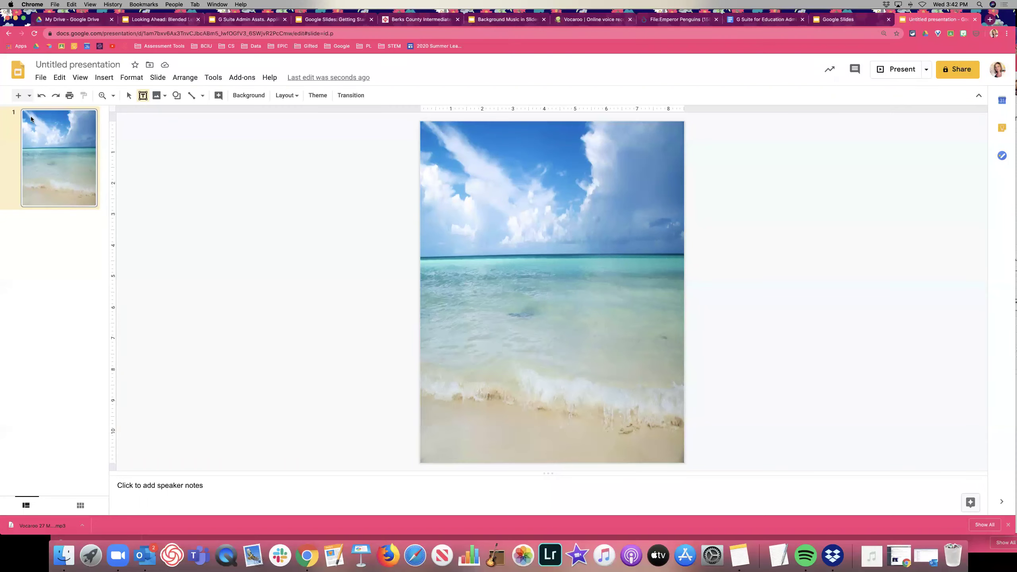
# Add a second slide and delete its title and text placeholders
pyautogui.click(18, 96)
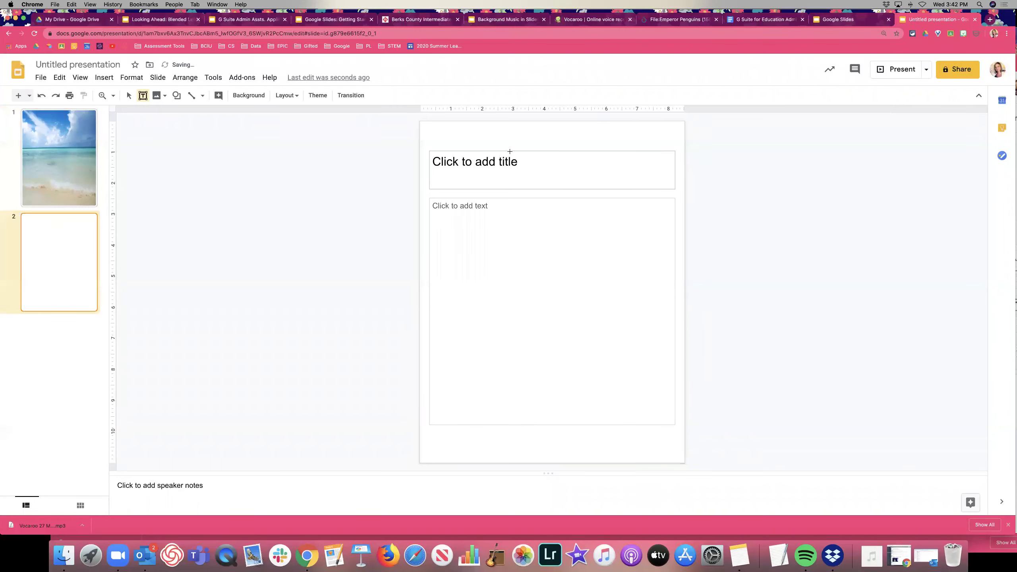
pyautogui.click(504, 236)
pyautogui.press('BackSpace')
pyautogui.click(513, 151)
pyautogui.press('Escape')
pyautogui.press('BackSpace')
# Search the images for "graph paper" and set the first black-and-white grid picture as slide 2's background
pyautogui.click(249, 95)
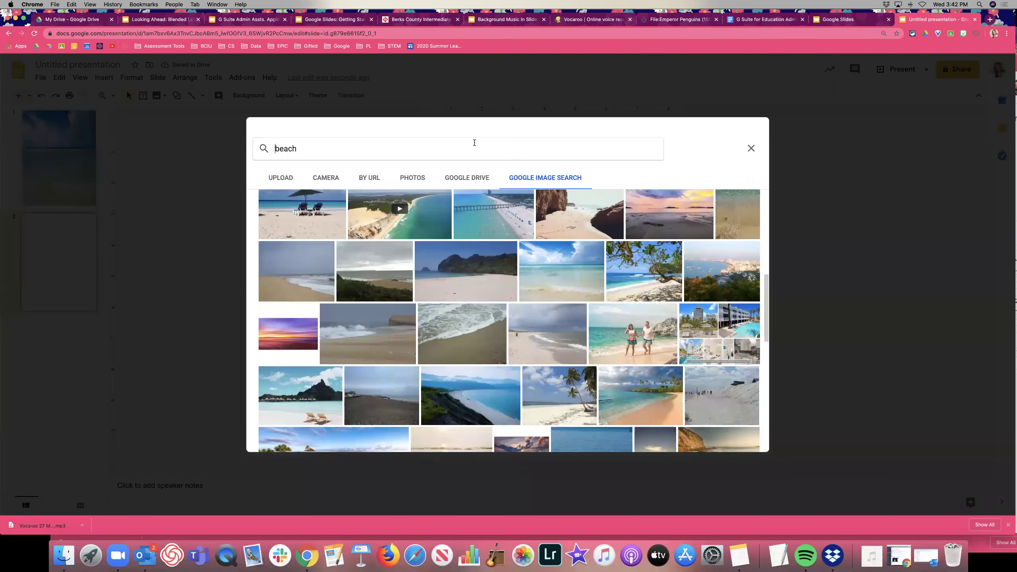
pyautogui.click(472, 140)
pyautogui.press('super+a')
pyautogui.write('graph paper')
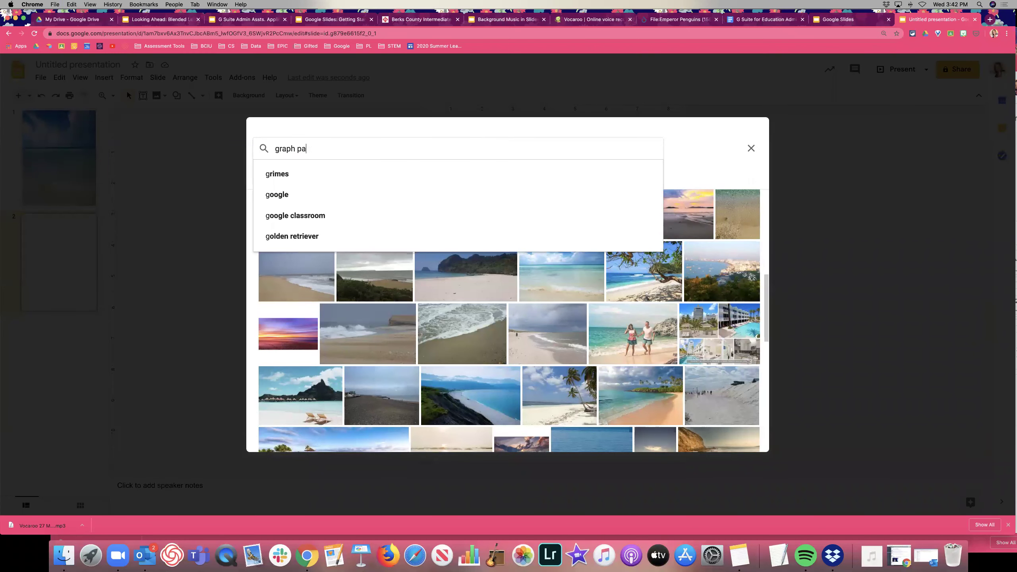
pyautogui.press('Return')
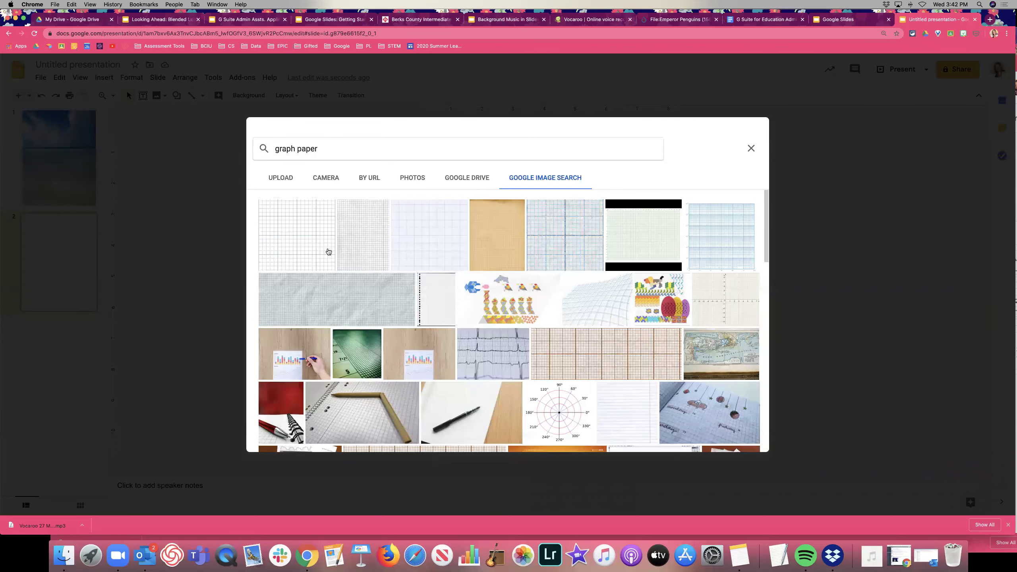
pyautogui.click(304, 252)
pyautogui.click(744, 440)
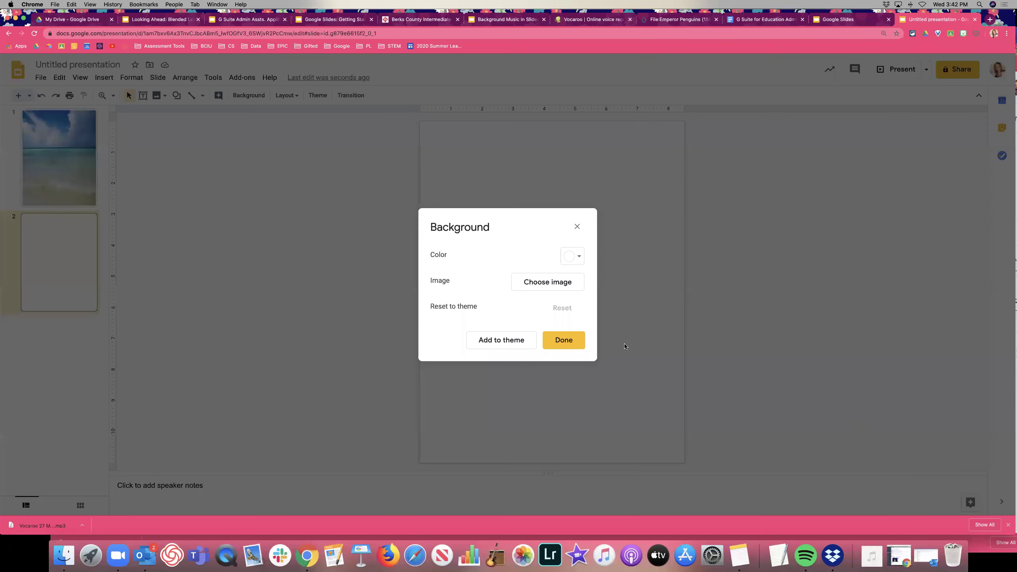
pyautogui.click(563, 340)
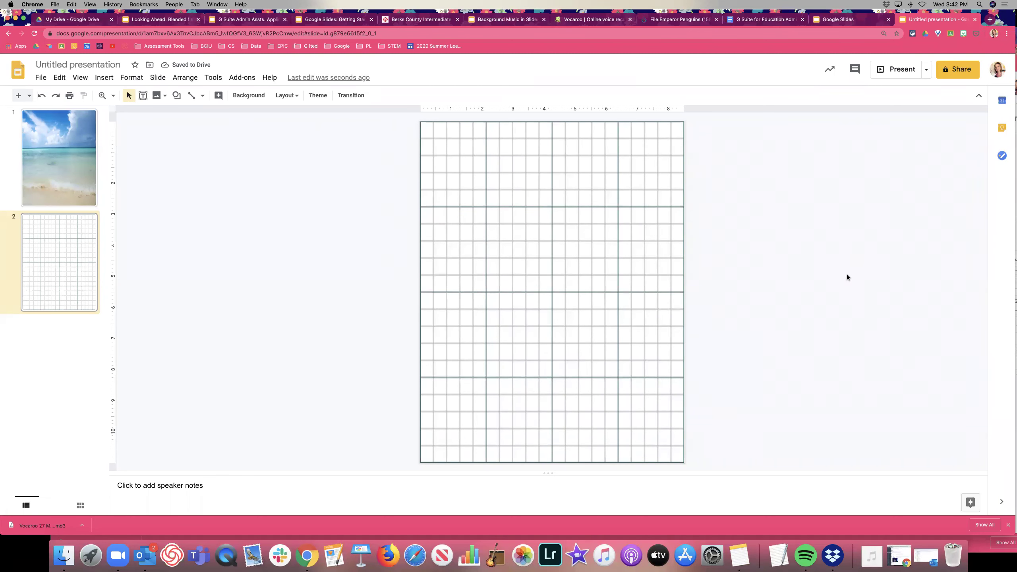
# Add a third slide after the graph paper slide and delete its title and text placeholders
pyautogui.click(72, 174)
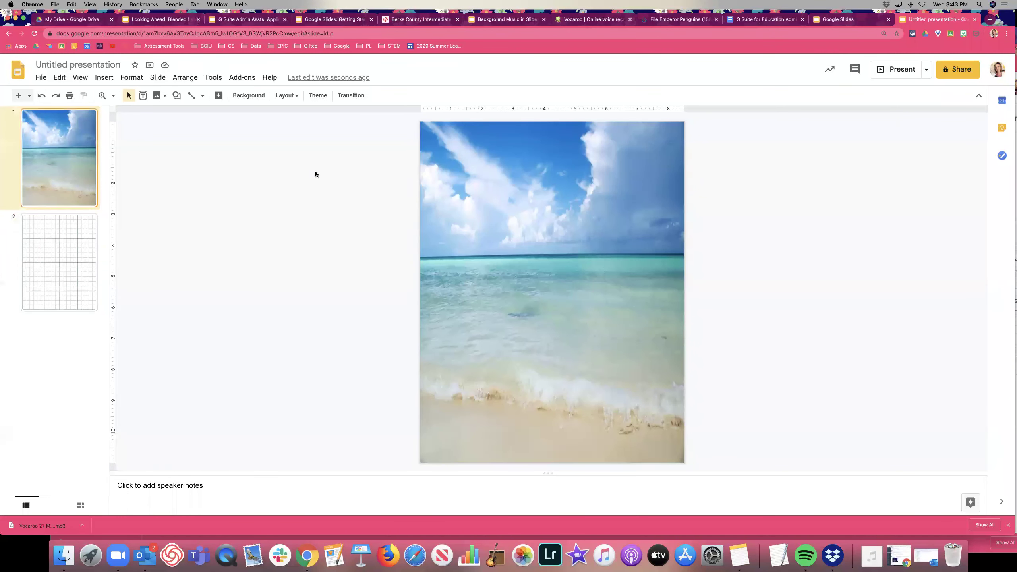
pyautogui.click(32, 243)
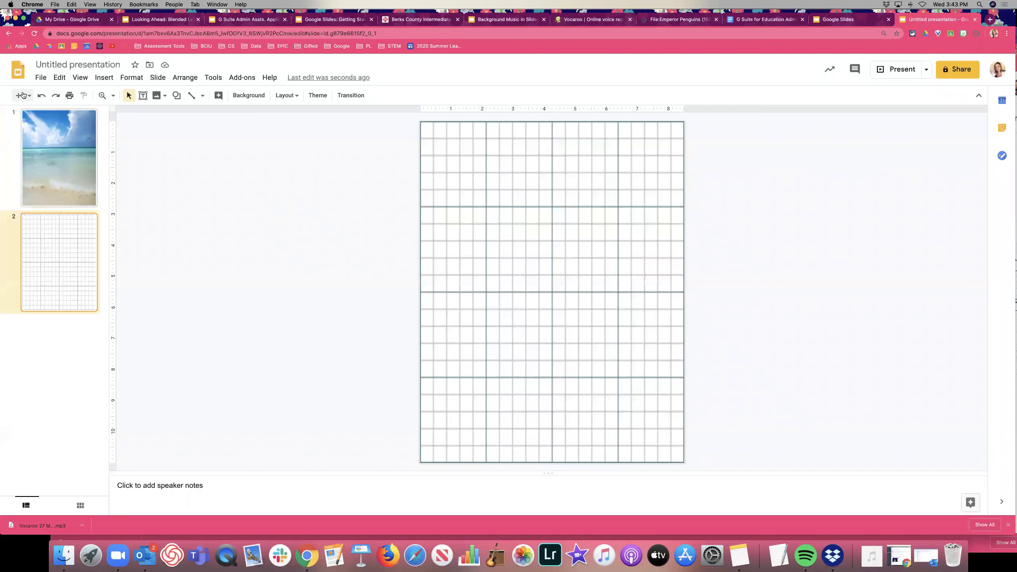
pyautogui.click(18, 96)
pyautogui.click(499, 159)
pyautogui.keyDown('shift'); pyautogui.click(520, 238); pyautogui.keyUp('shift')
pyautogui.press('Delete')
# Change slide 3's background to a light green radial gradient
pyautogui.rightClick(520, 239)
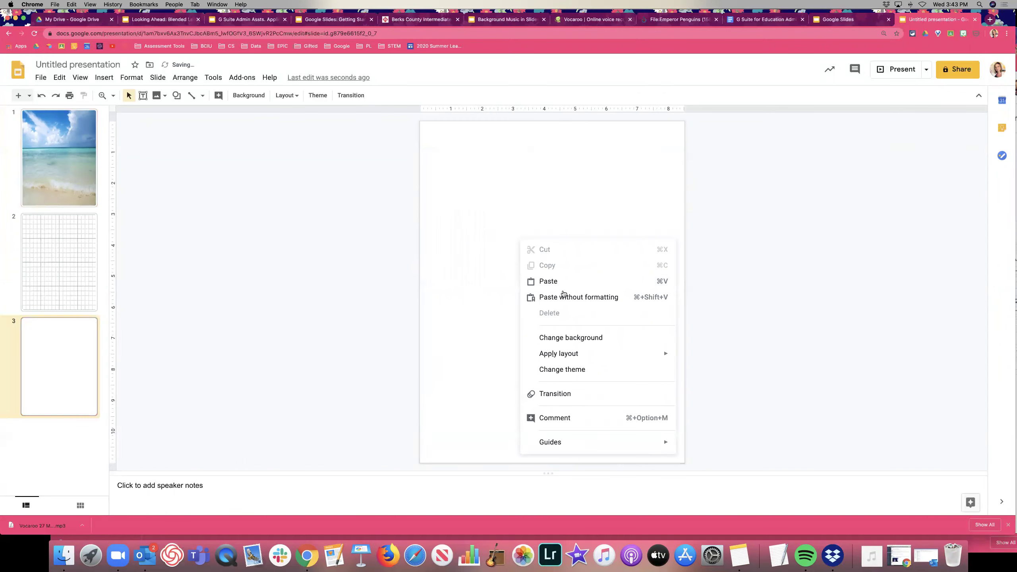
pyautogui.click(573, 339)
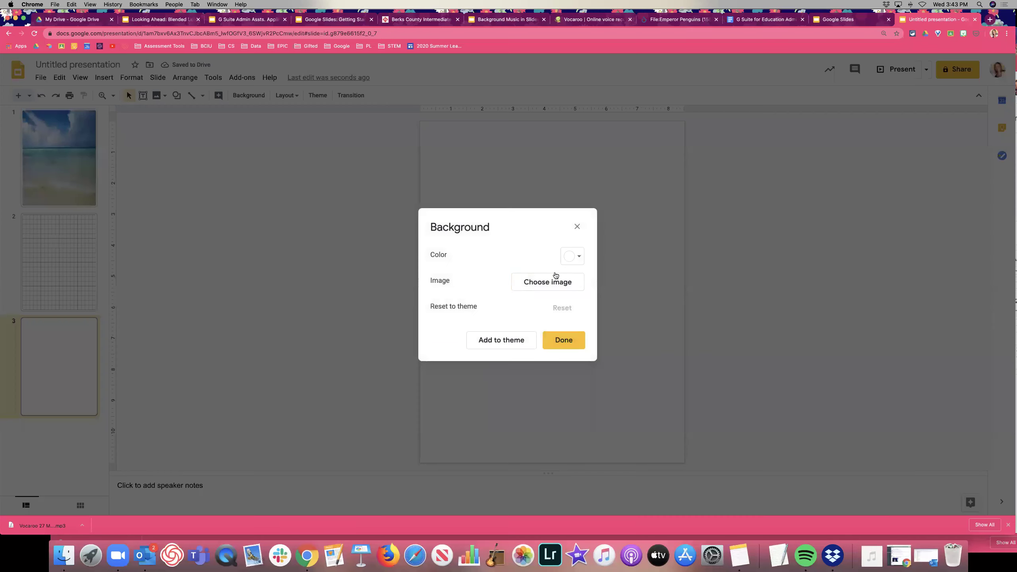
pyautogui.click(573, 257)
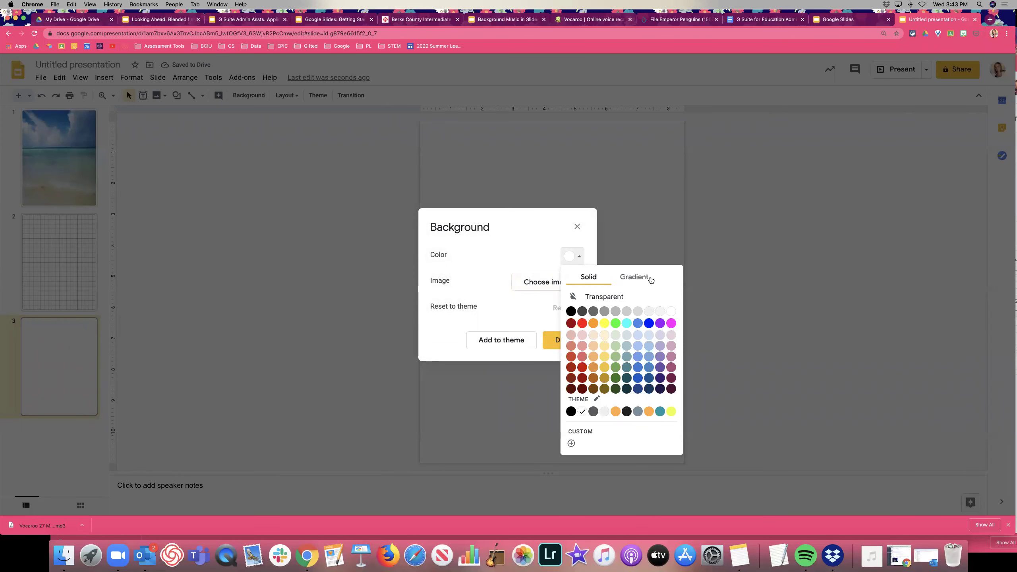
pyautogui.click(630, 281)
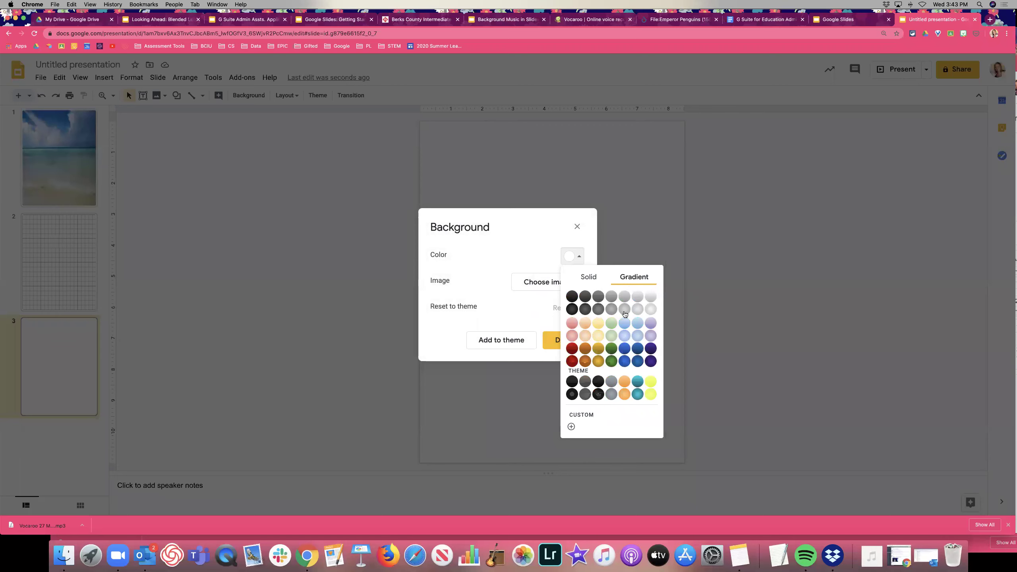
pyautogui.click(590, 277)
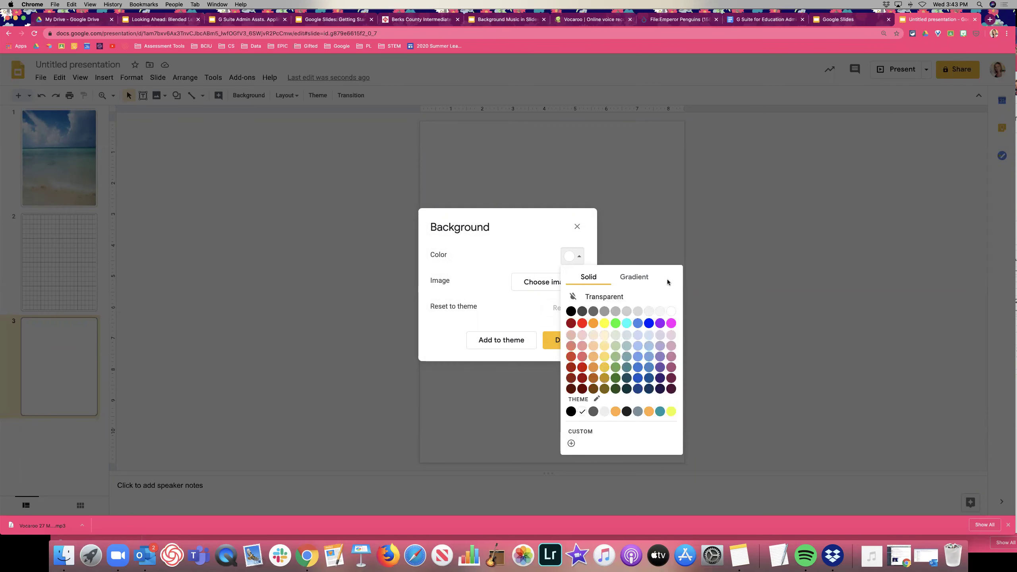
pyautogui.click(645, 279)
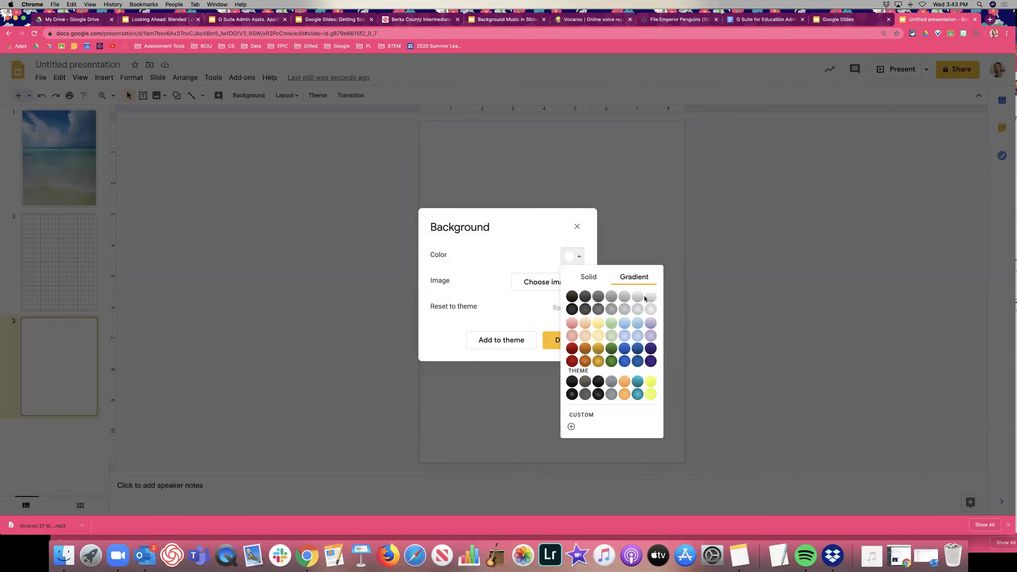
pyautogui.click(615, 341)
pyautogui.click(558, 340)
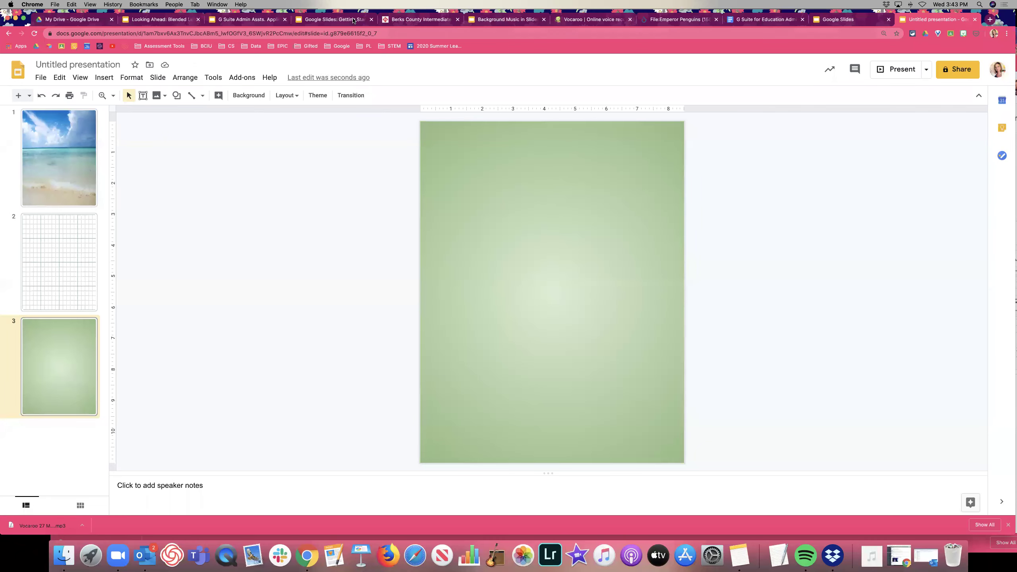
# Switch to the Google Slides: Getting Started presentation and start presenting from the Enhance Slides slide
pyautogui.click(320, 19)
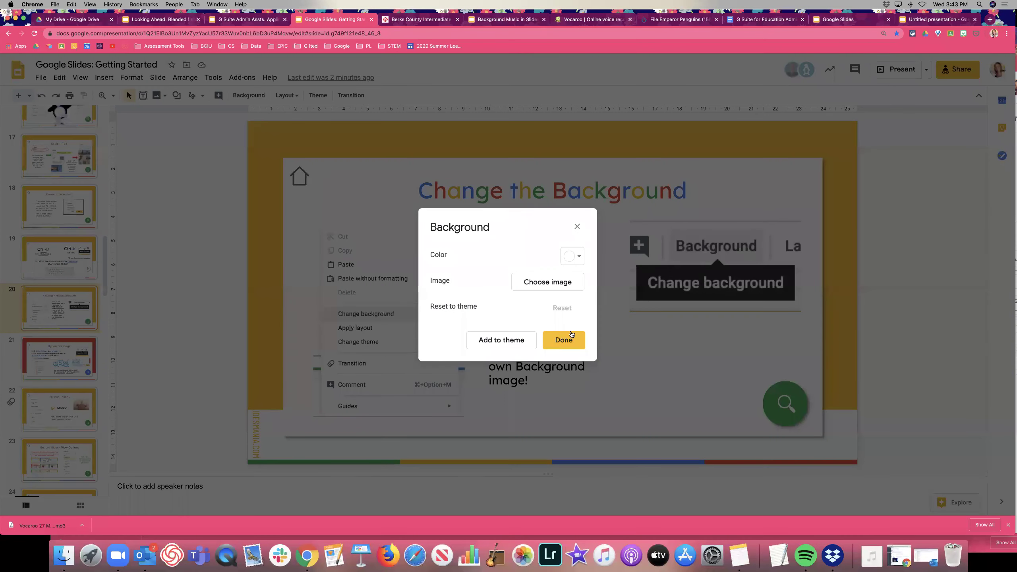
pyautogui.click(48, 357)
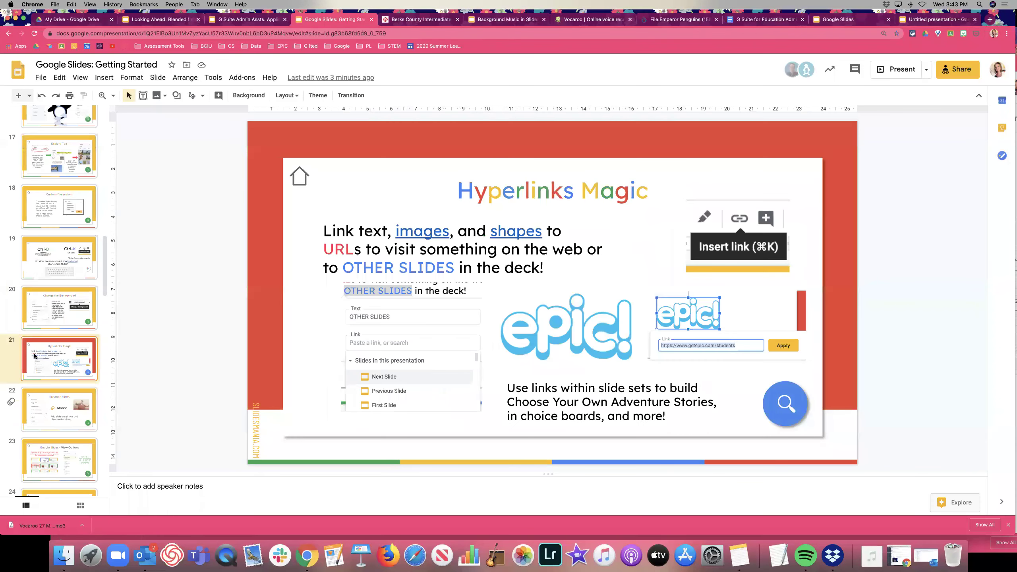
pyautogui.click(61, 403)
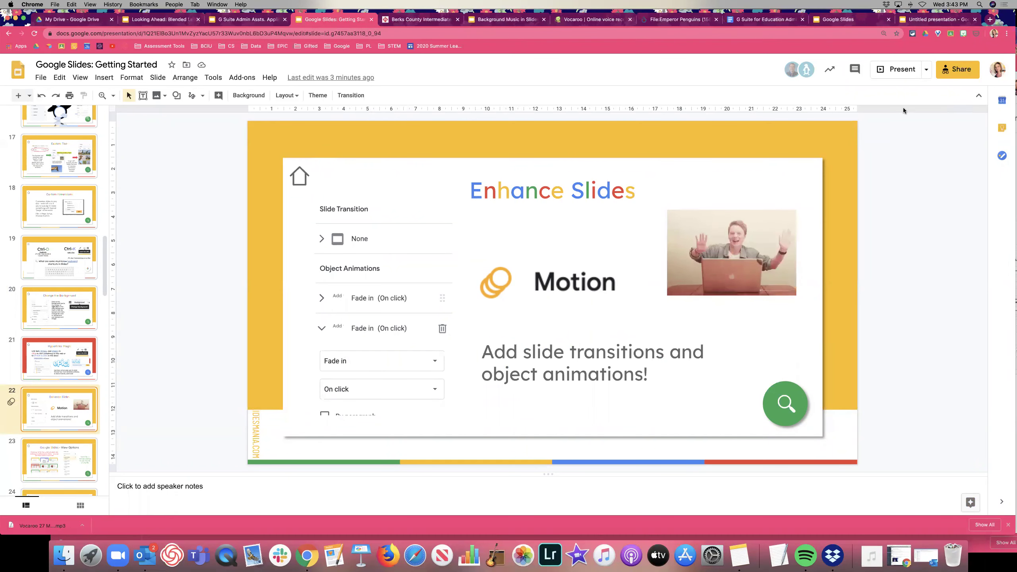
pyautogui.click(897, 69)
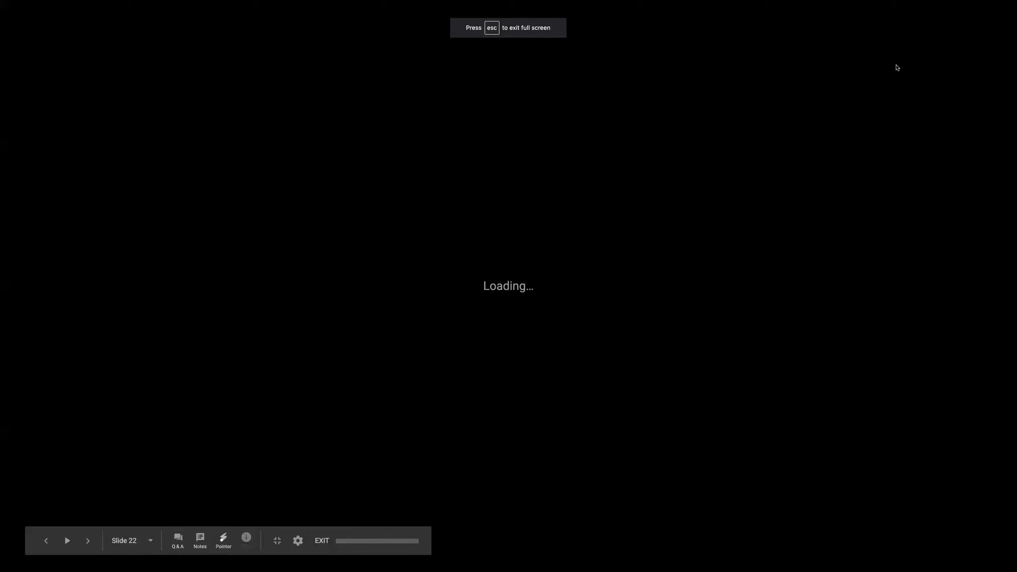